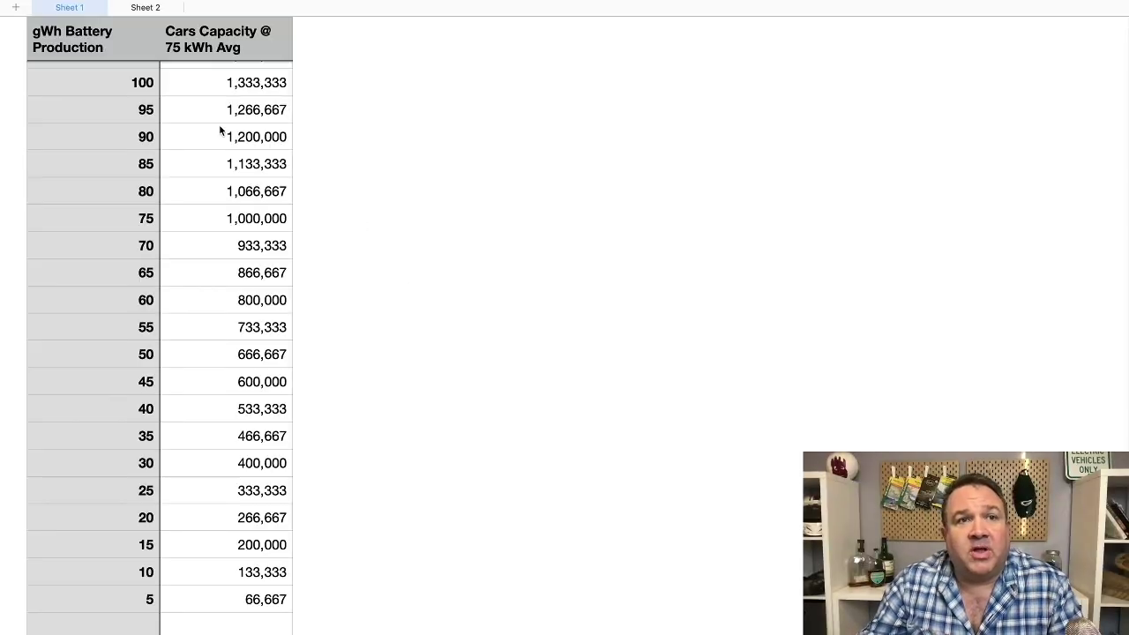
# Select the 5 gWh row cells for the pink CATL 2020 block, then return to the table's top.
pyautogui.click(68, 35)
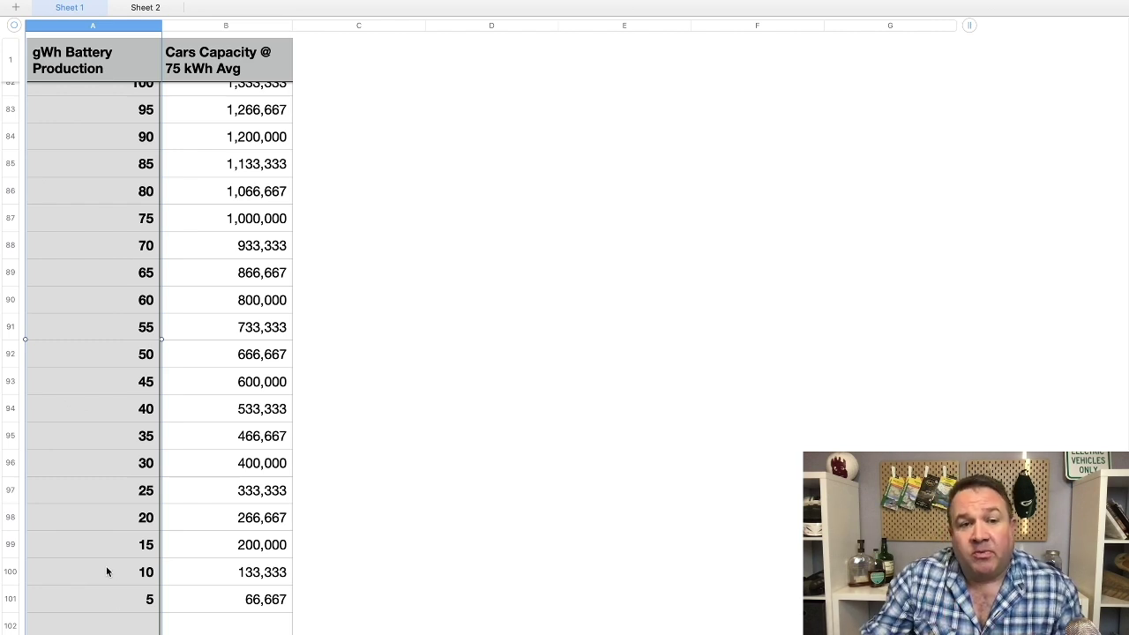
pyautogui.click(125, 603)
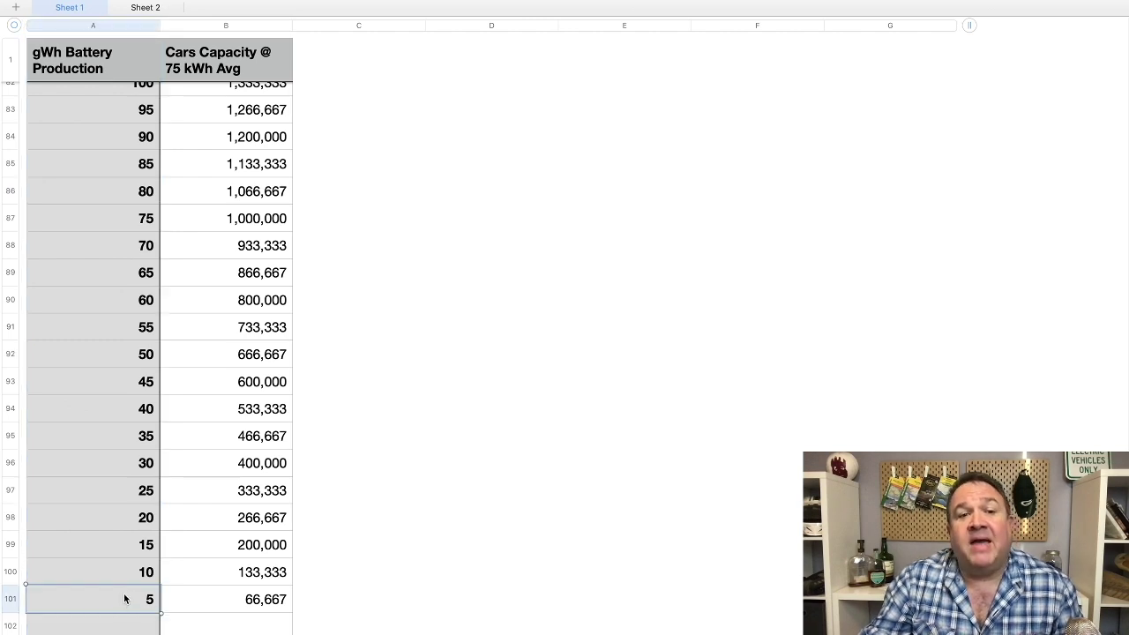
pyautogui.keyDown('shift'); pyautogui.click(218, 602); pyautogui.keyUp('shift')
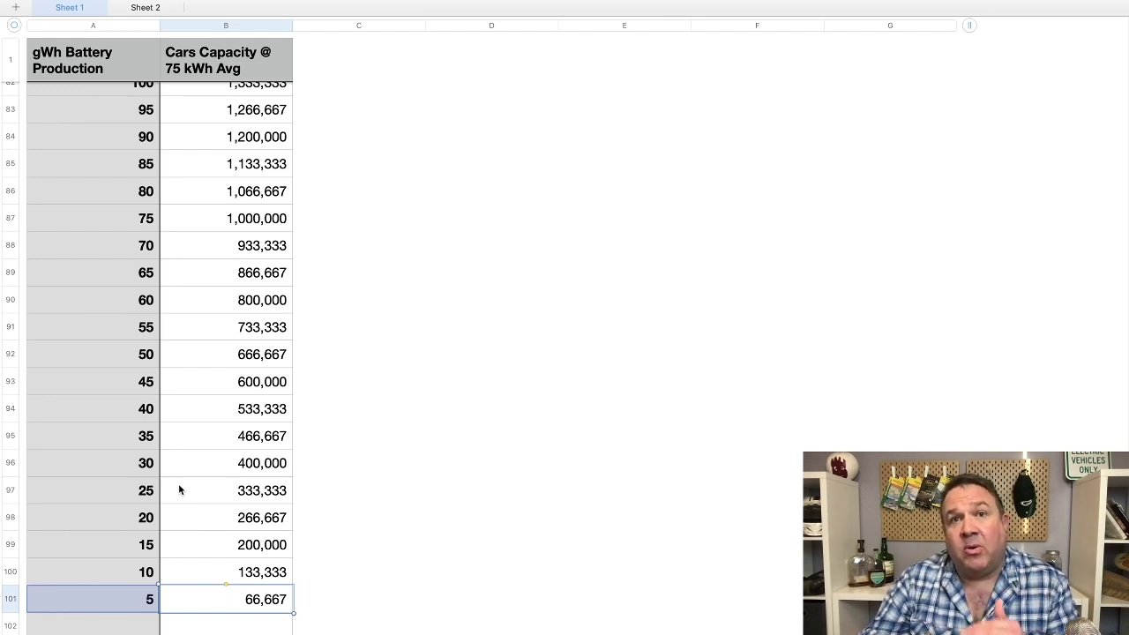
pyautogui.scroll(20, 535, 268)
pyautogui.click(535, 268)
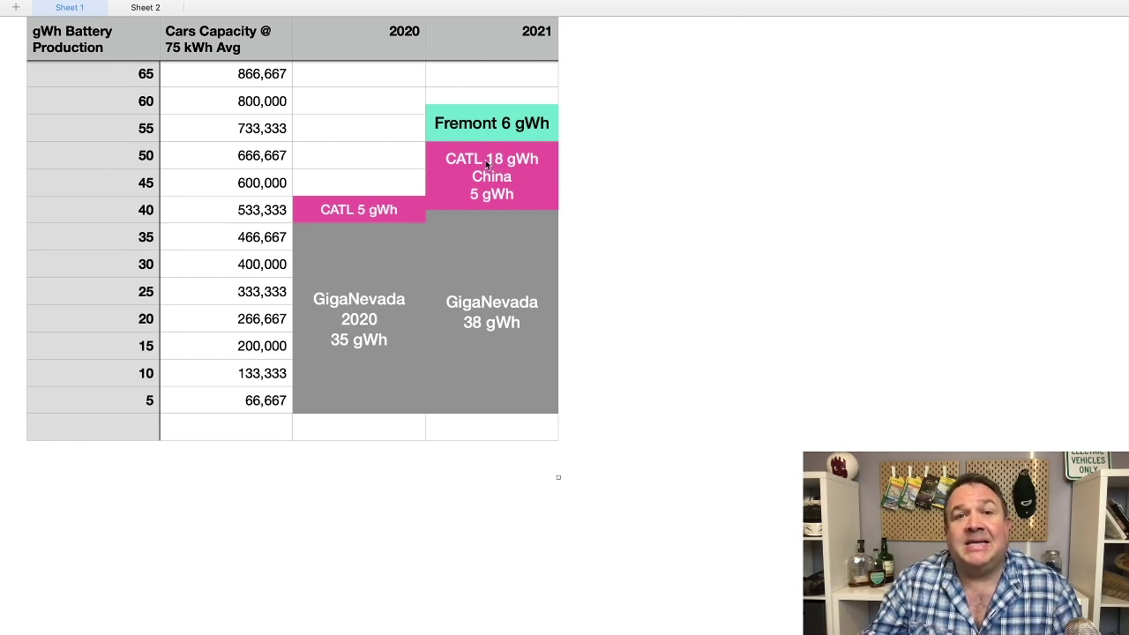
# Undo to remove the extra 5 gWh line from the CATL block.
pyautogui.press('super+z')
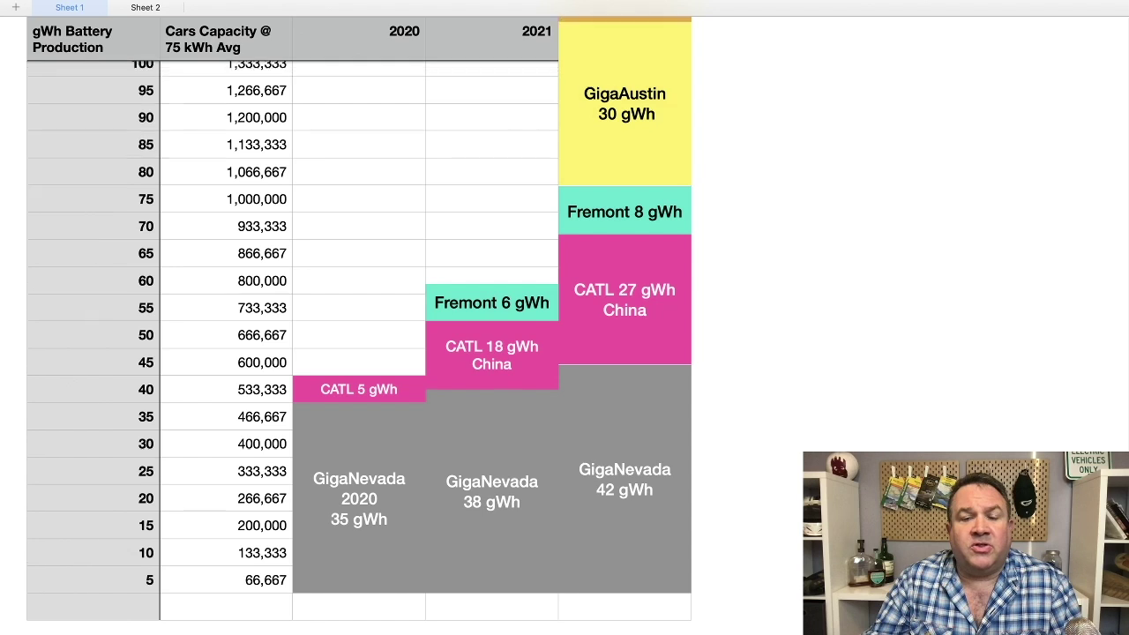
# Zoom out to show the whole 2022 column stack.
pyautogui.scroll(2, 360, 335)
pyautogui.scroll(1, 360, 336)
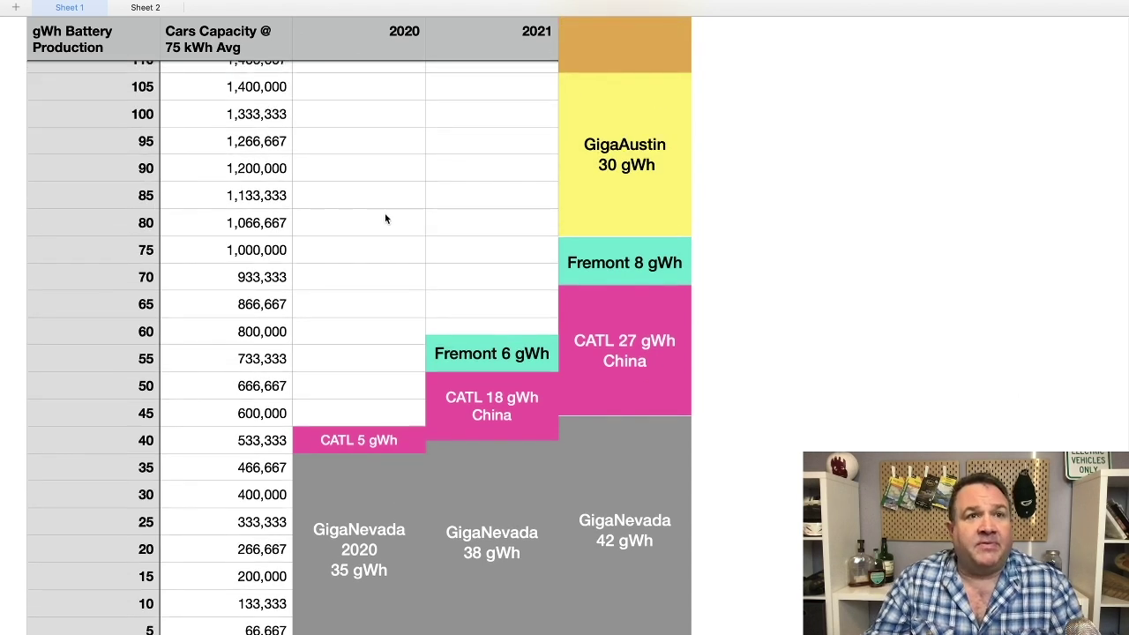
pyautogui.click(63, 42)
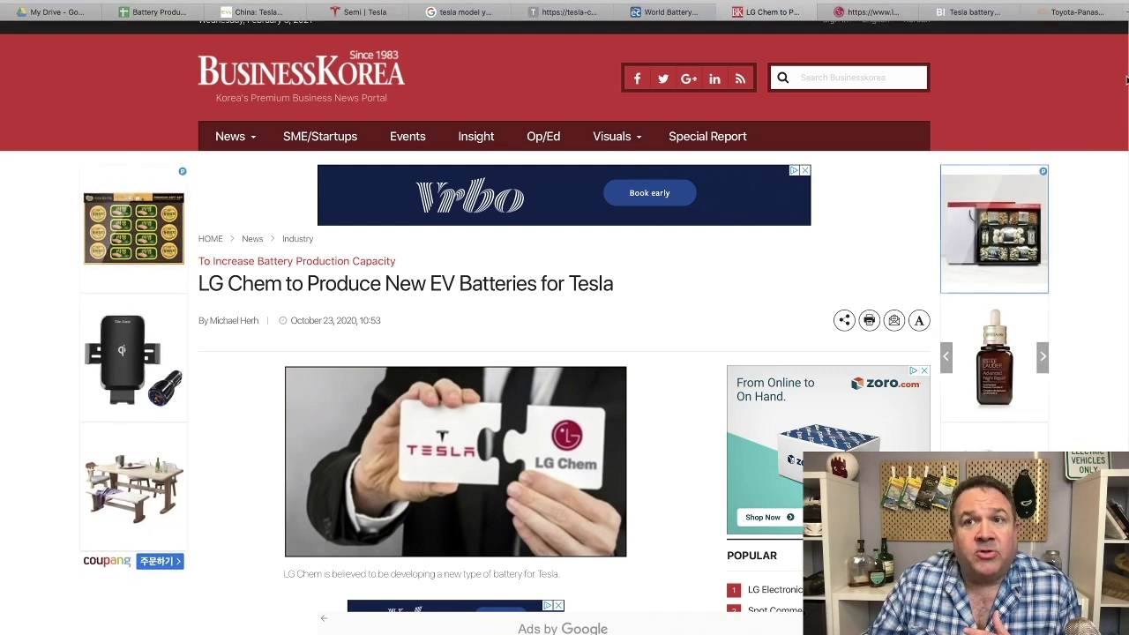
# Scroll the BusinessKorea article down to LG Chem's battery capacity paragraphs.
pyautogui.scroll(-2, 882, 264)
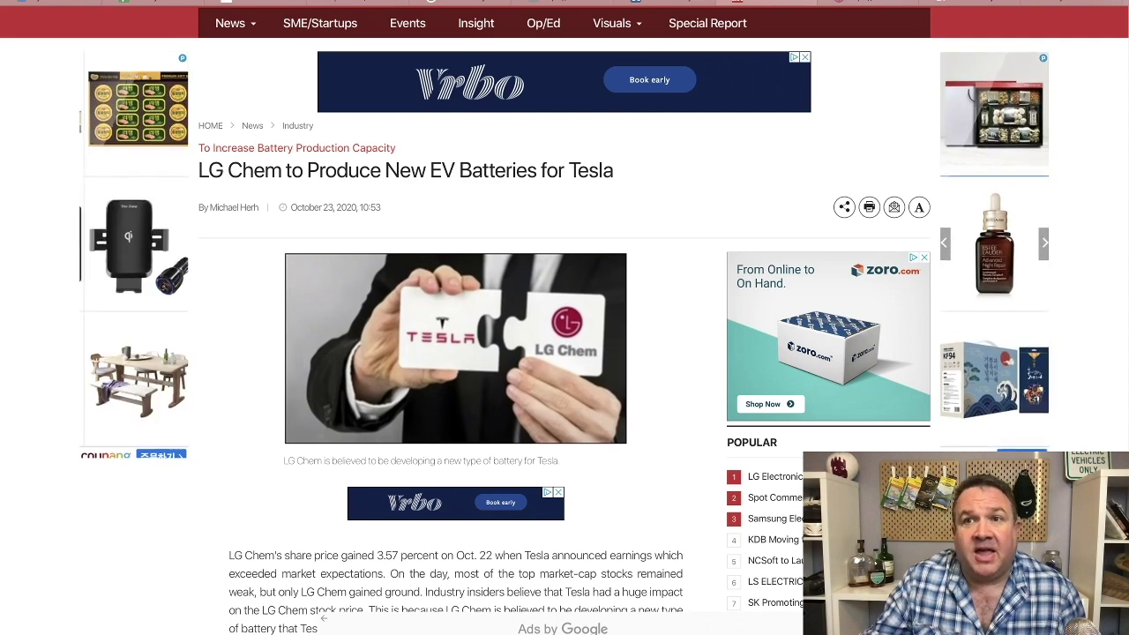
pyautogui.scroll(-5, 381, 285)
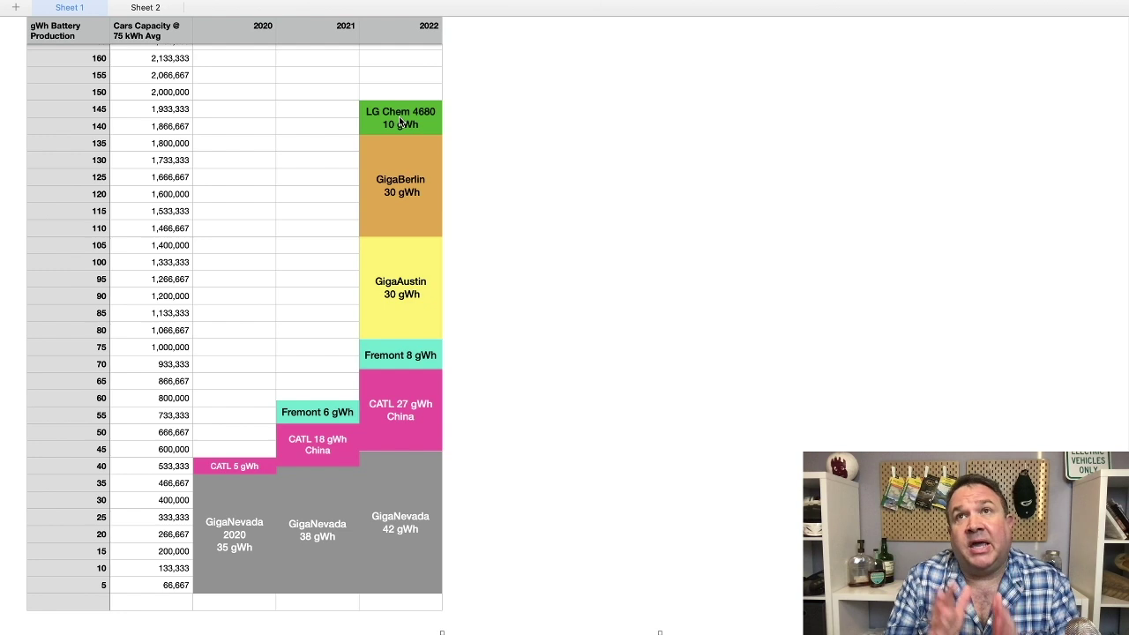
# Select the yellow GigaAustin block.
pyautogui.press('Tab')
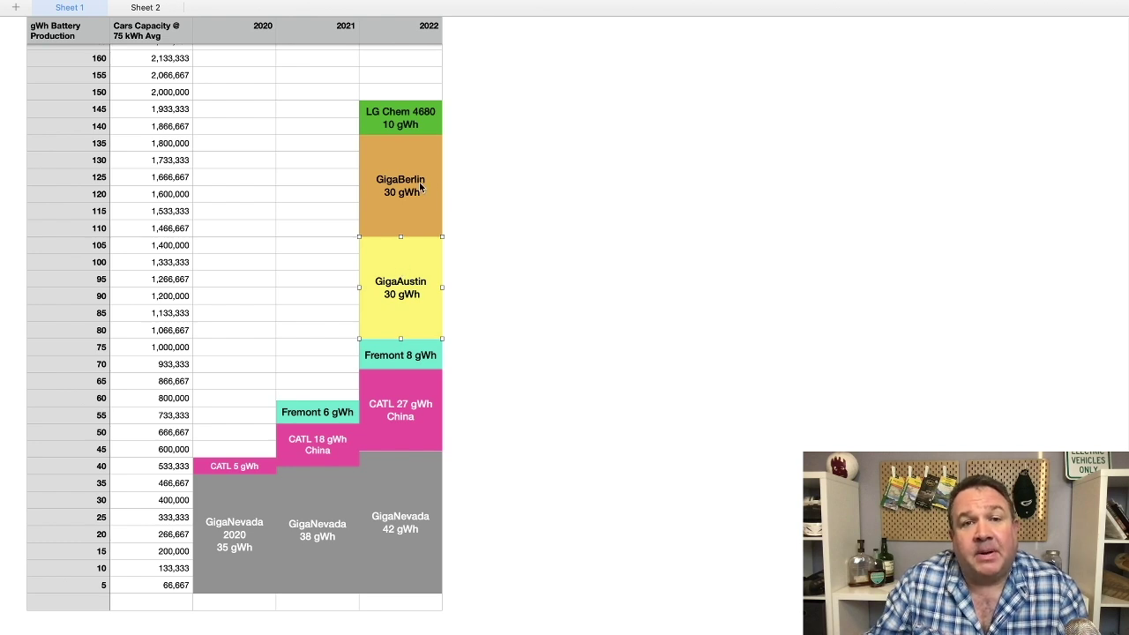
# Select and deselect the orange GigaBerlin block, then zoom out to show rows up to 315.
pyautogui.click(421, 208)
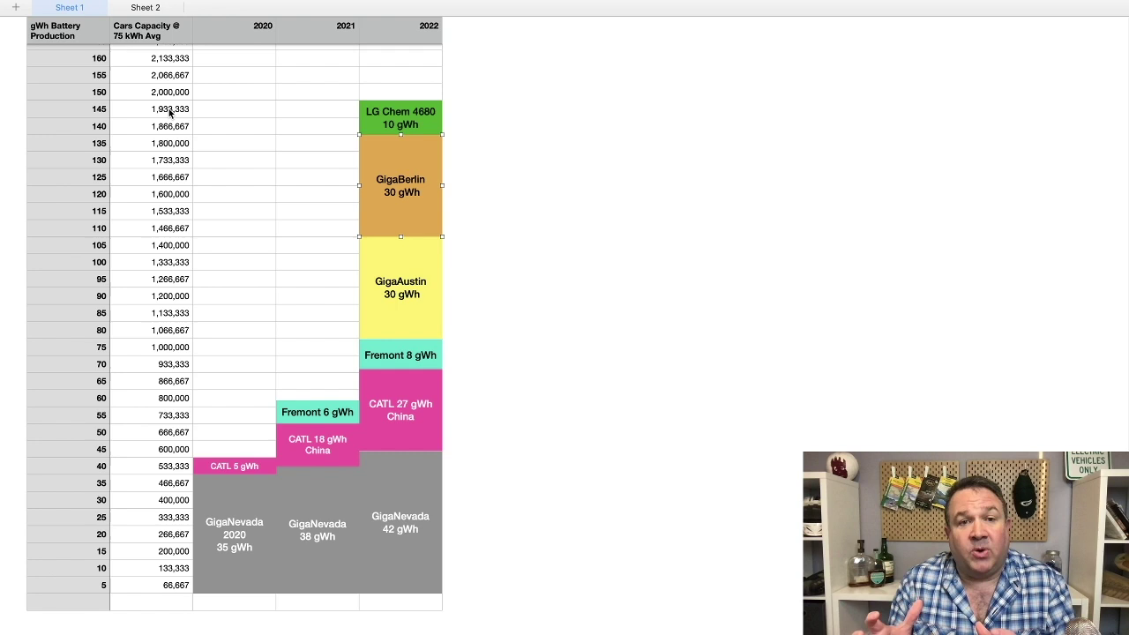
pyautogui.click(621, 207)
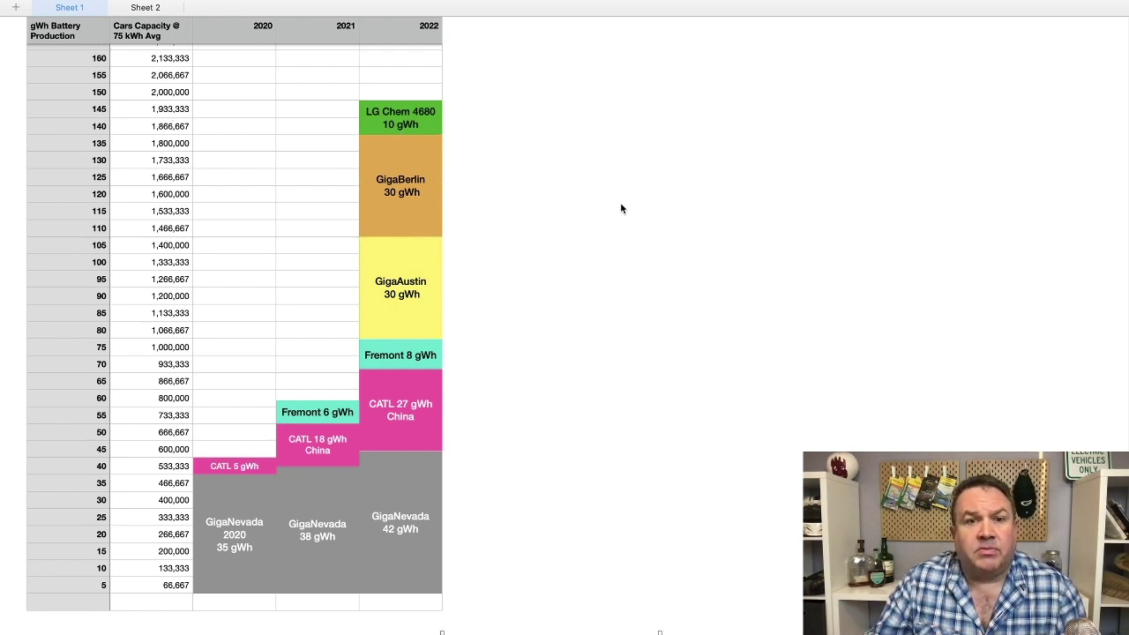
pyautogui.click(79, 5)
pyautogui.click(71, 19)
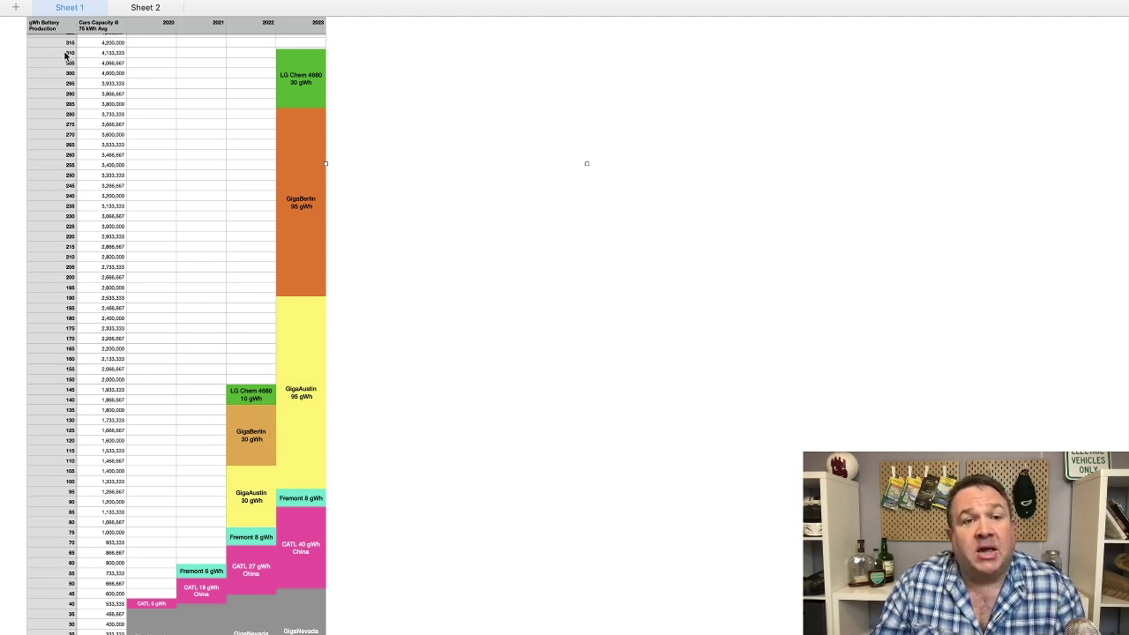
pyautogui.click(115, 56)
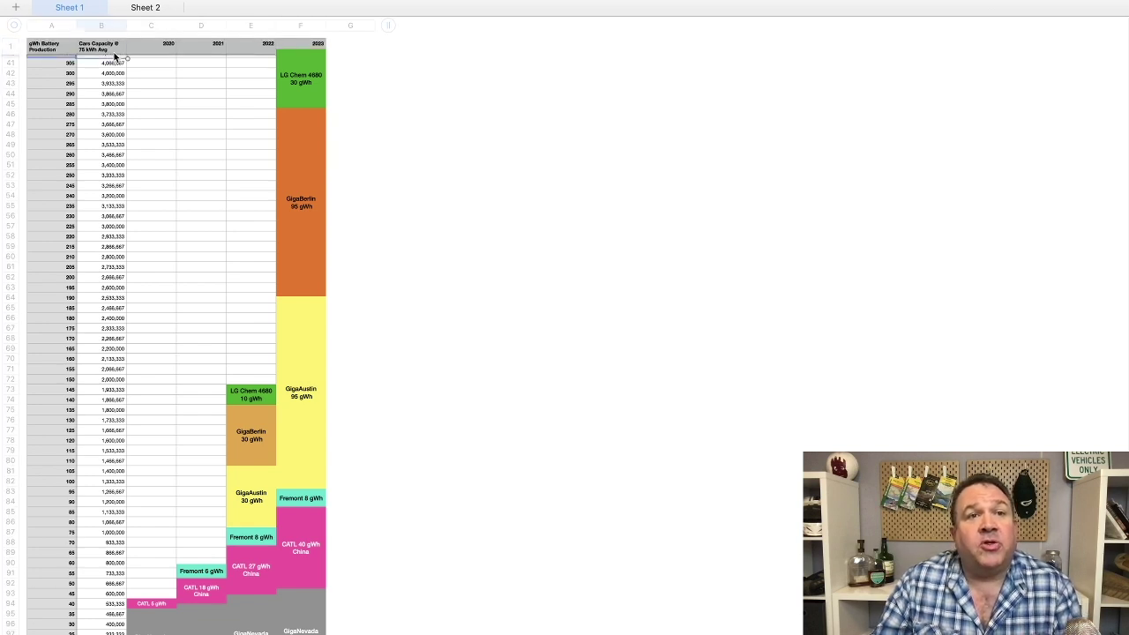
pyautogui.click(119, 67)
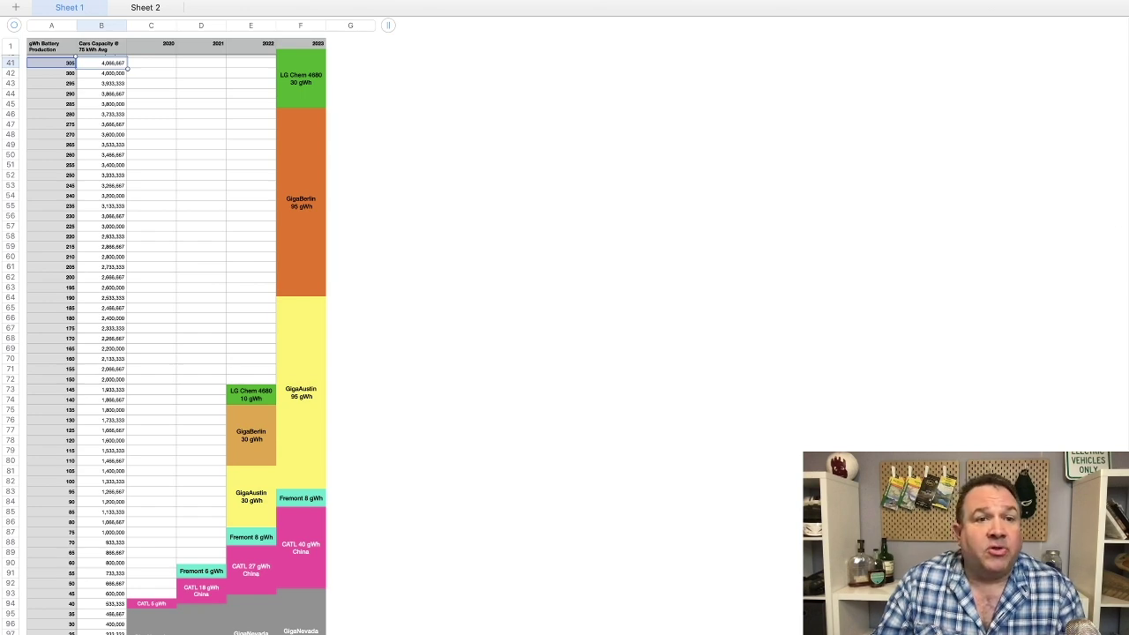
pyautogui.scroll(3, 176, 344)
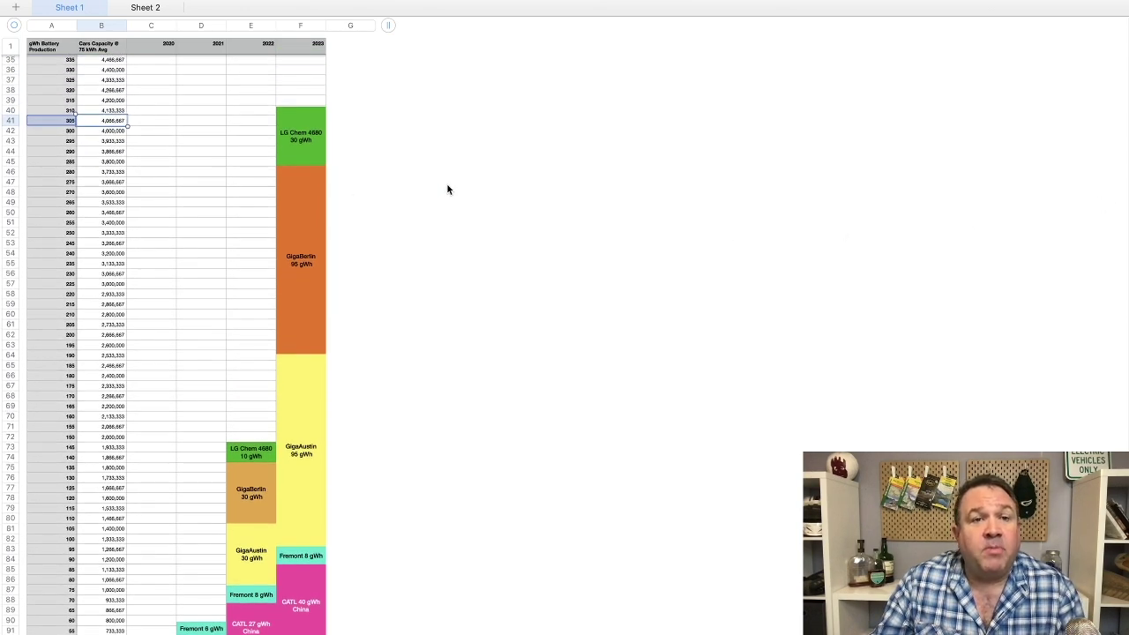
pyautogui.click(114, 112)
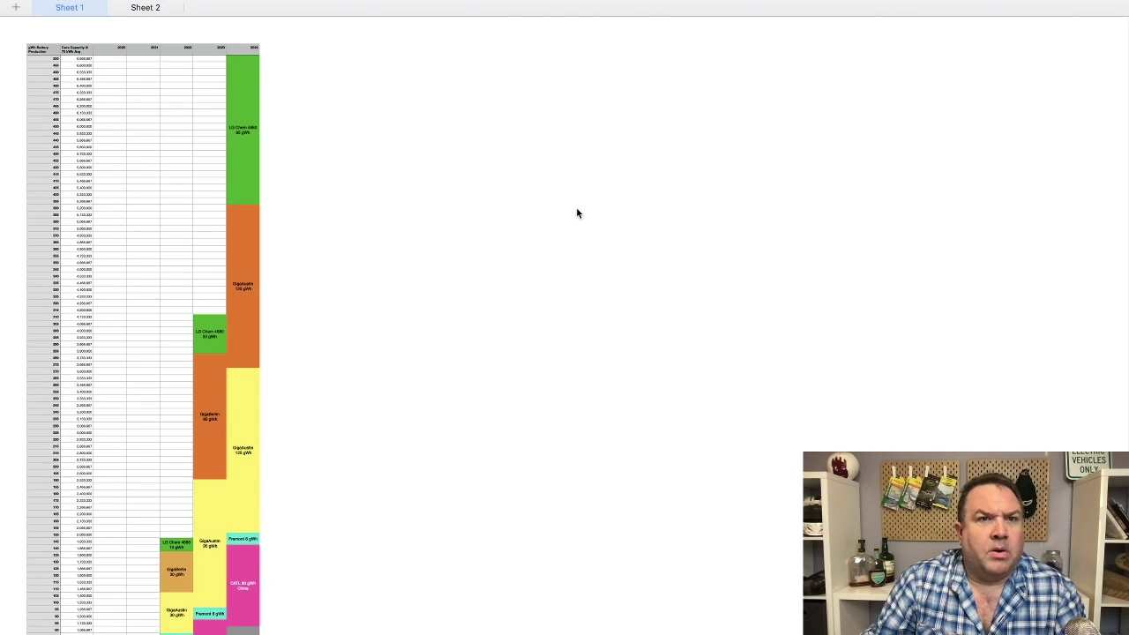
# Scroll through the sheet to view the full 2020–2024 stacked battery-supply chart.
pyautogui.scroll(-2, 1117, 203)
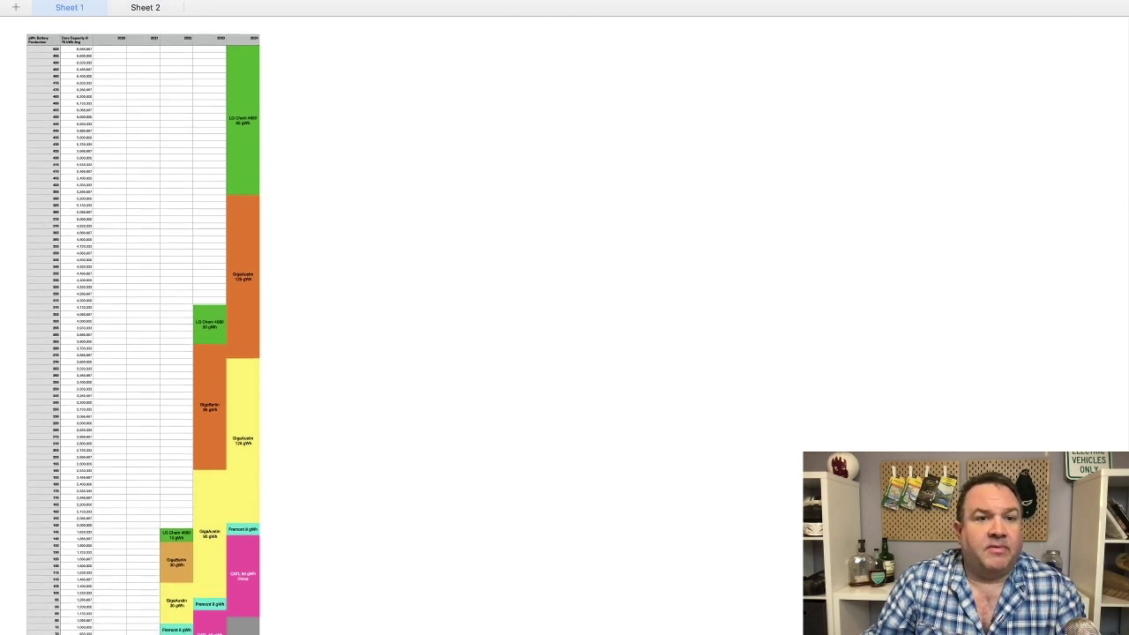
pyautogui.scroll(2, 1121, 247)
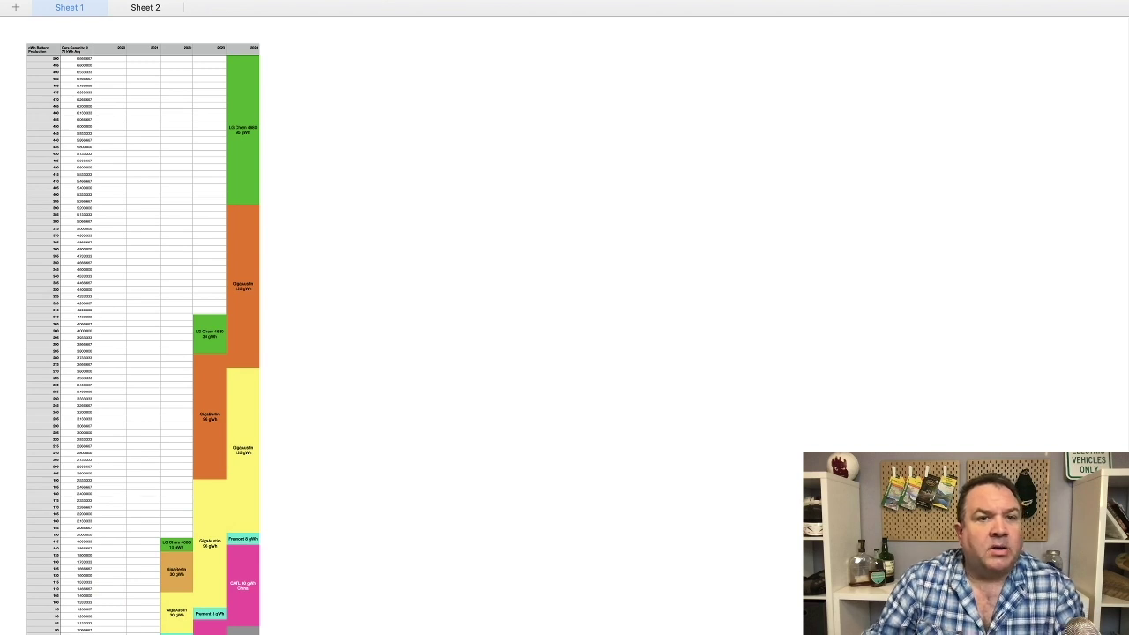
pyautogui.scroll(-5, 1122, 285)
pyautogui.scroll(5, 1122, 284)
pyautogui.scroll(-2, 1122, 215)
pyautogui.scroll(2, 1123, 163)
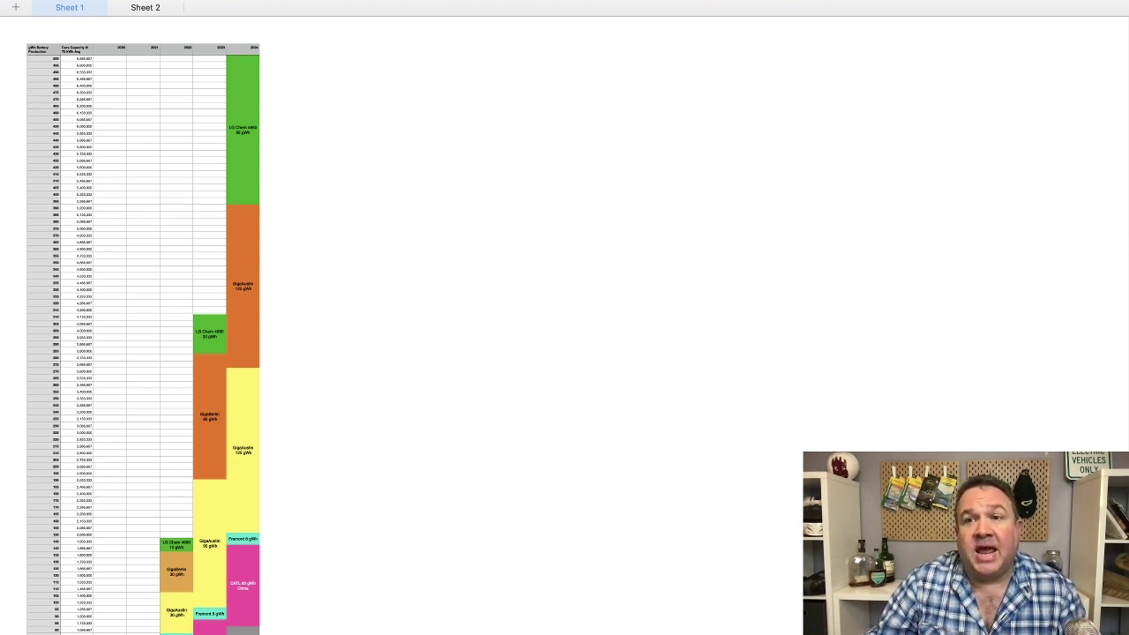
pyautogui.scroll(-5, 627, 355)
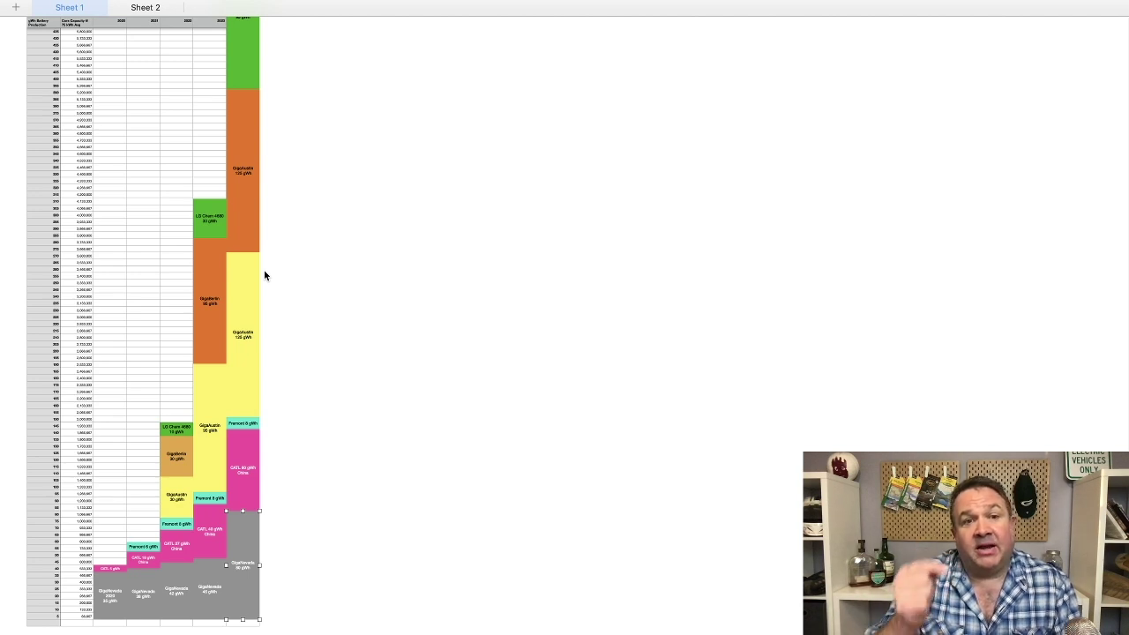
pyautogui.click(242, 427)
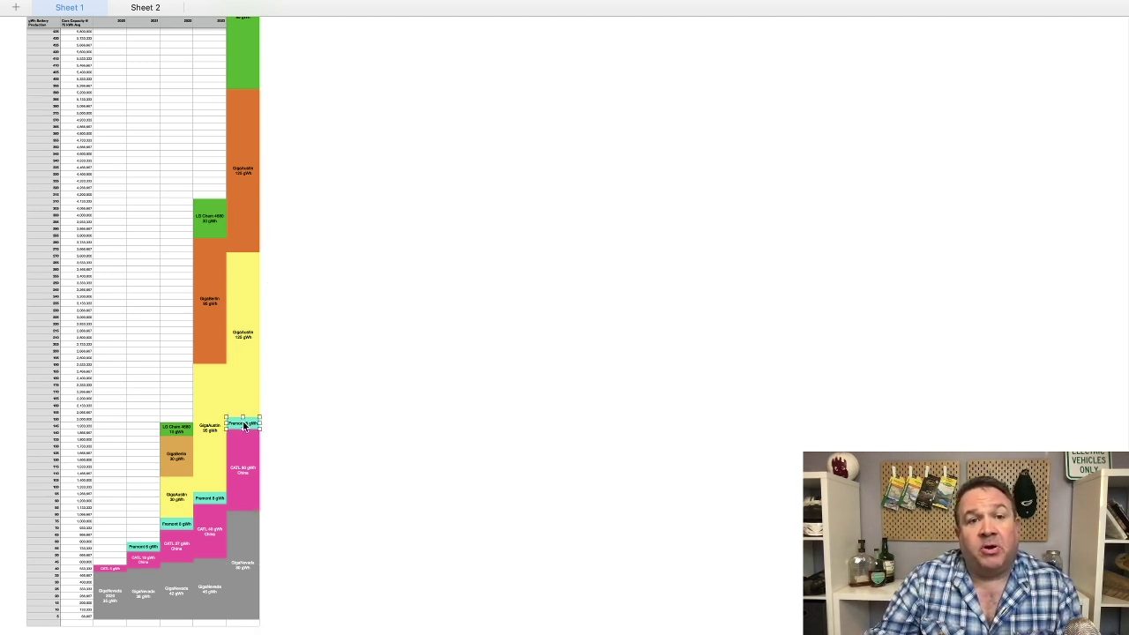
pyautogui.click(244, 529)
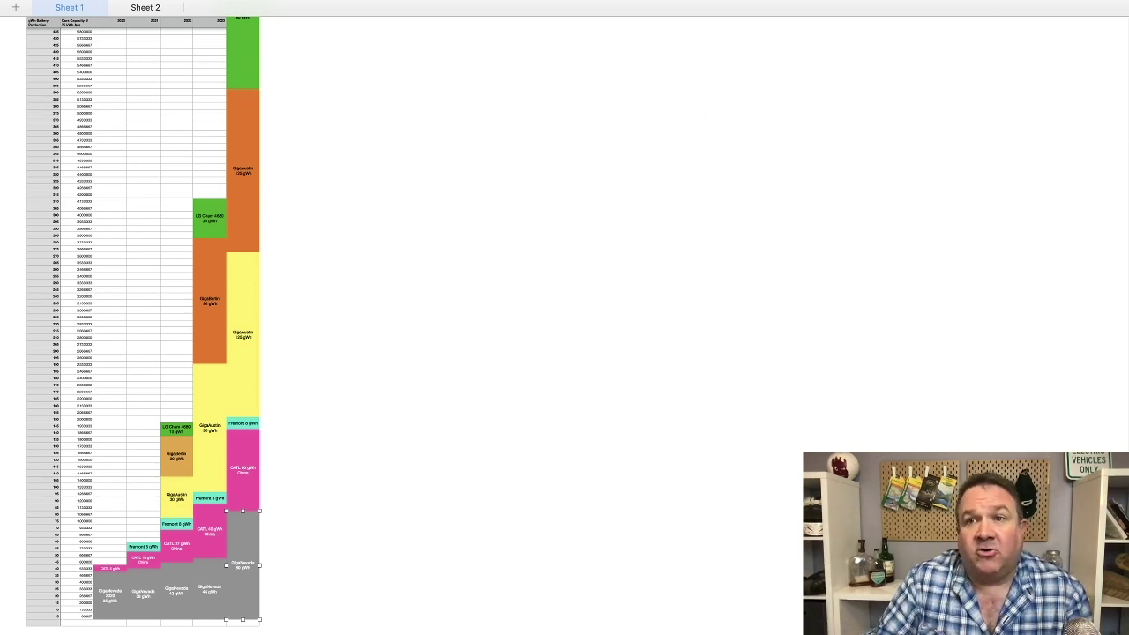
pyautogui.scroll(3, 143, 327)
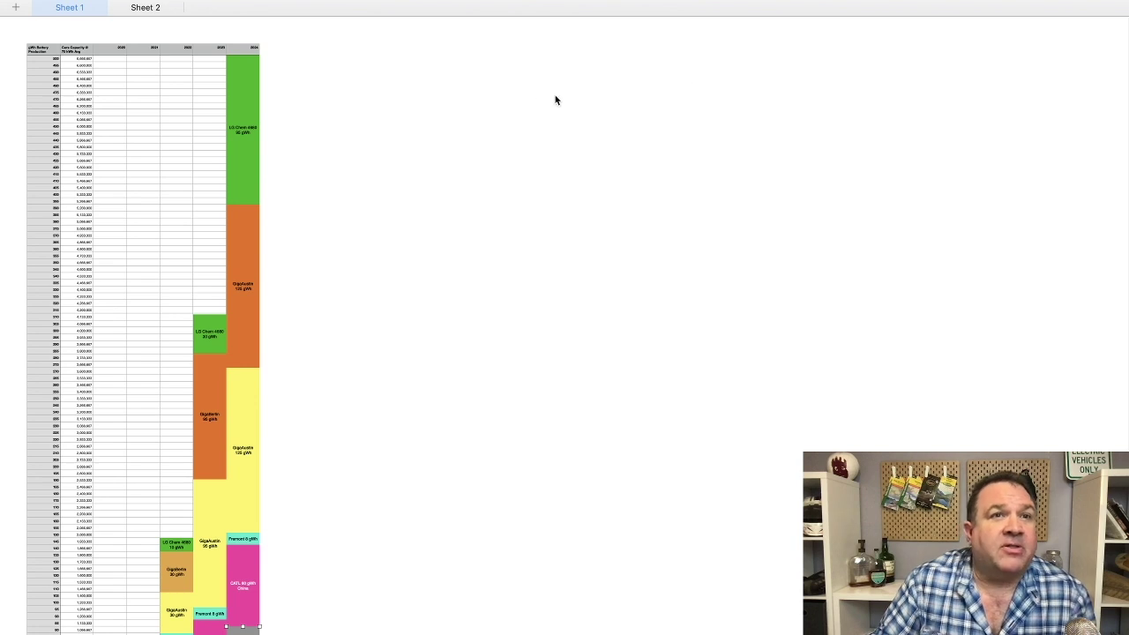
# Select the 6,666,667 cars cell for 500 gWh and set the sheet zoom to 100%.
pyautogui.click(87, 59)
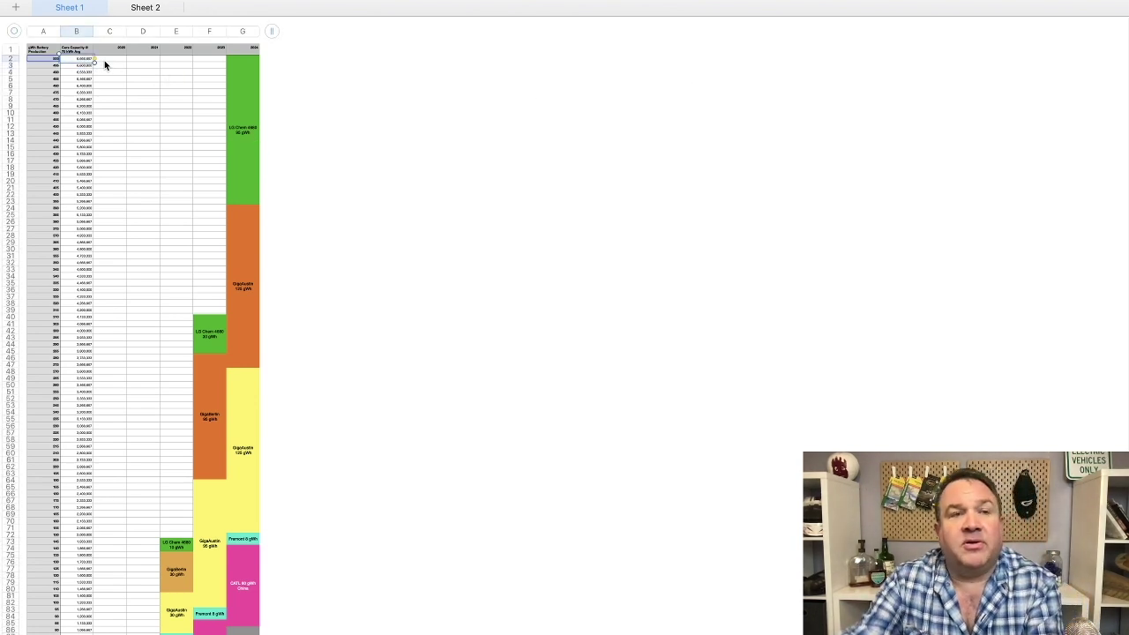
pyautogui.moveTo(74, 3)
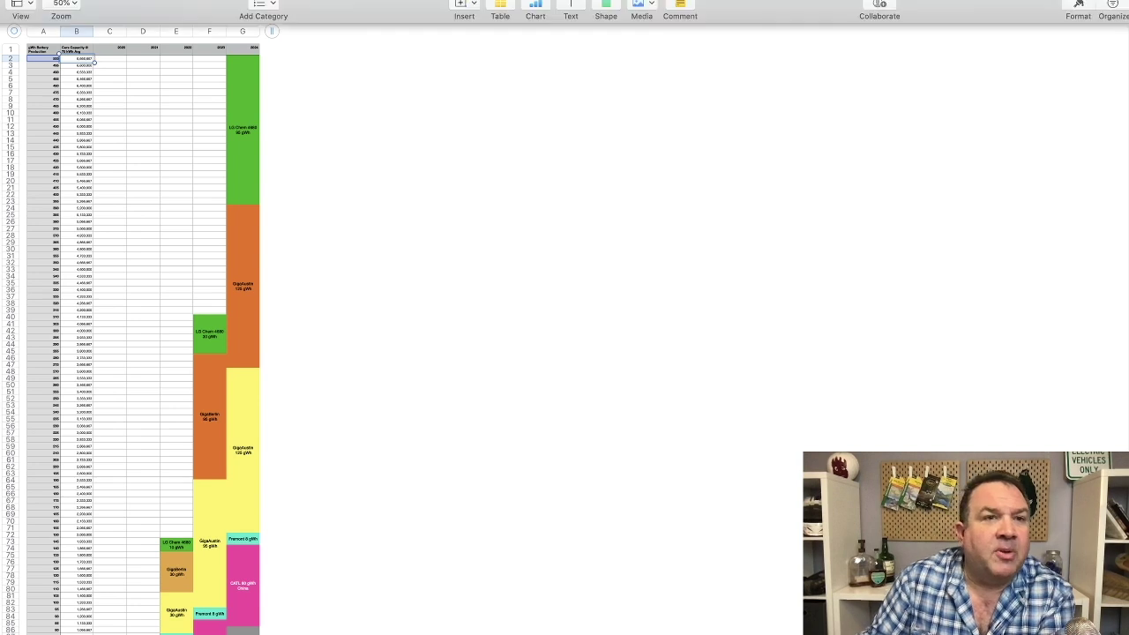
pyautogui.click(74, 4)
pyautogui.click(70, 59)
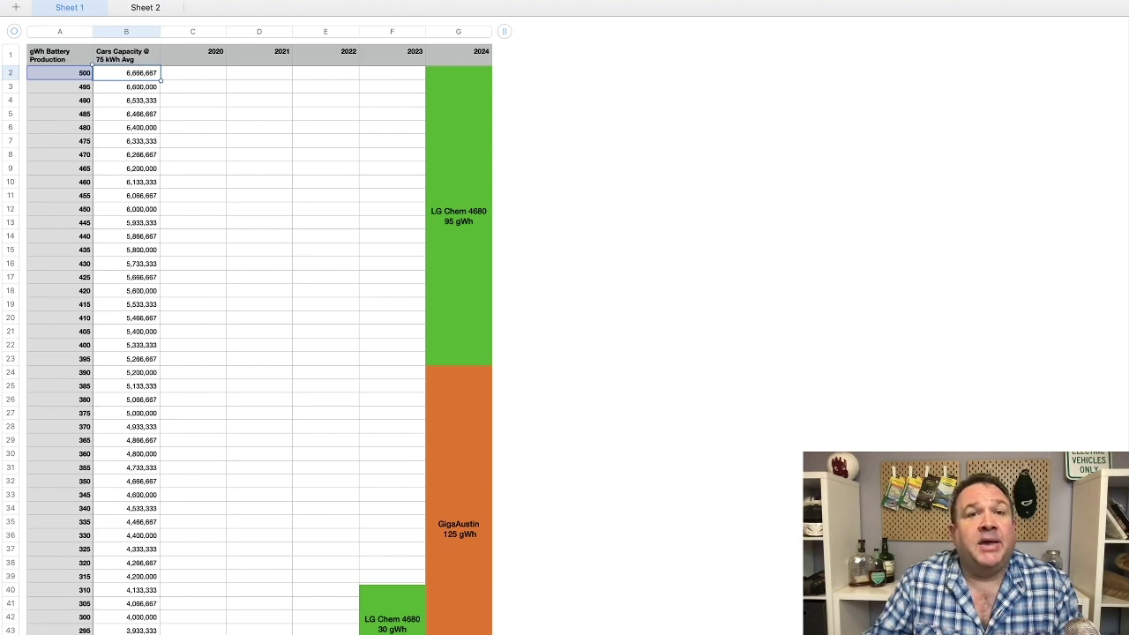
pyautogui.scroll(-3, 260, 335)
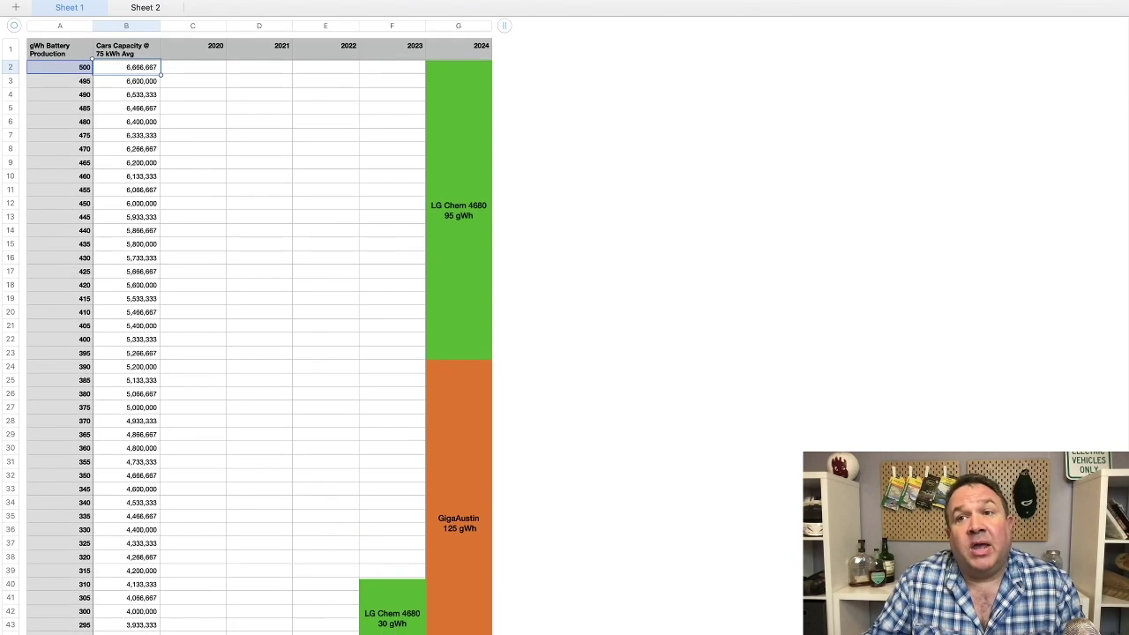
pyautogui.scroll(3, 259, 335)
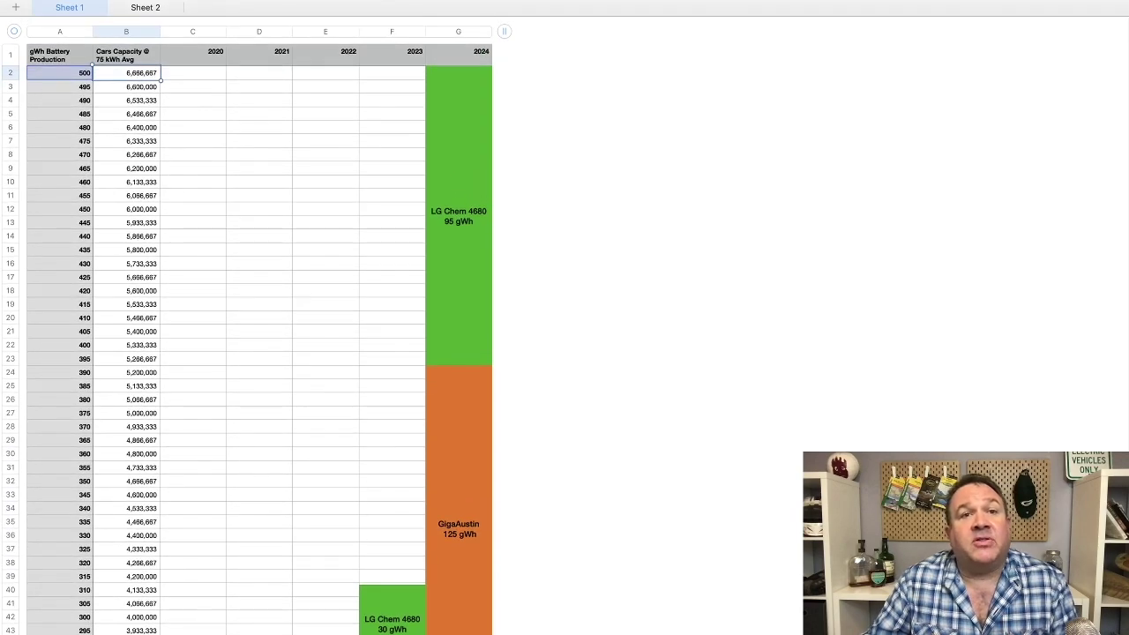